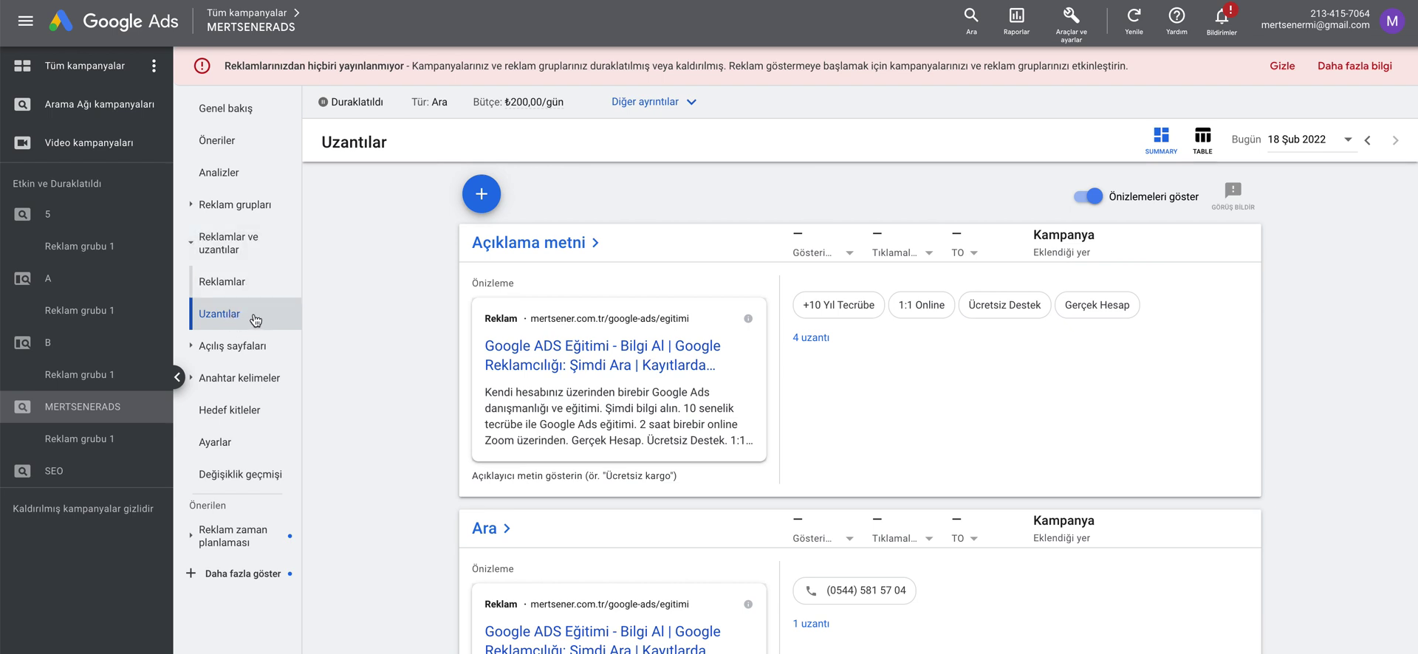
Start a new sitelink extension (Site bağlantısı uzantısı) and set it to be added at the Kampanya level.
left_click(482, 195)
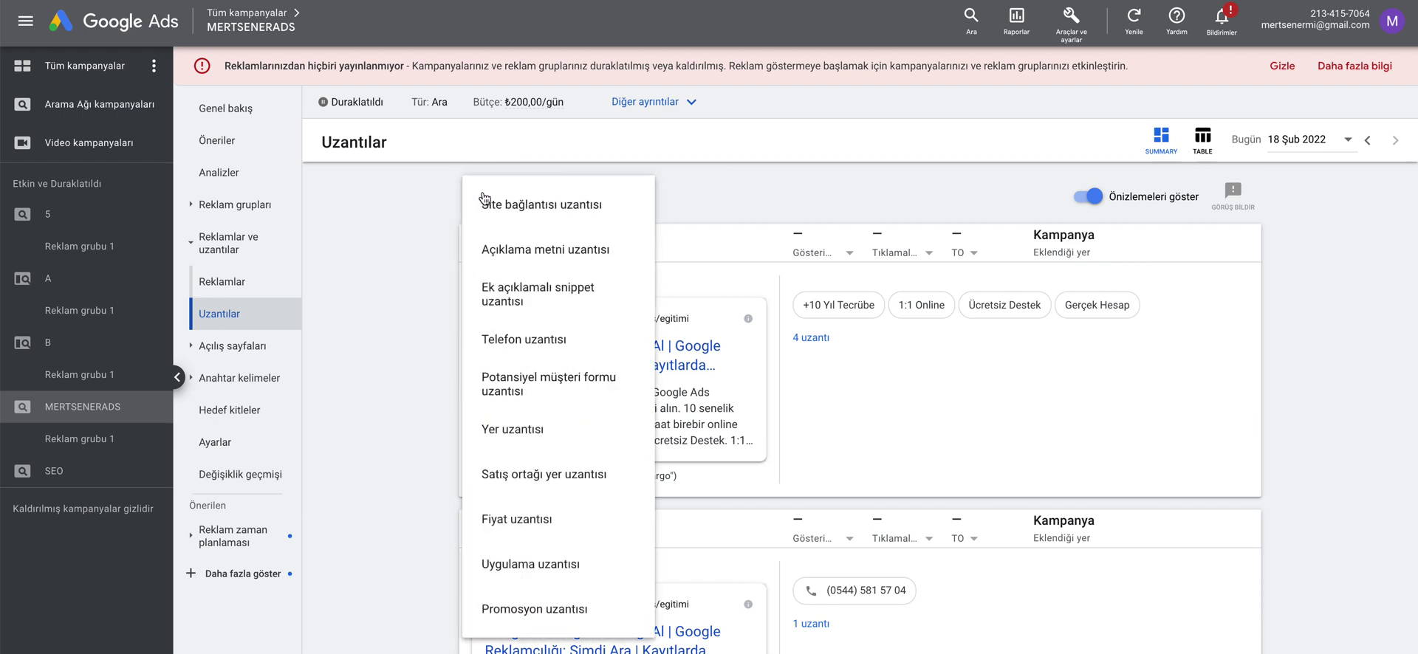
left_click(562, 211)
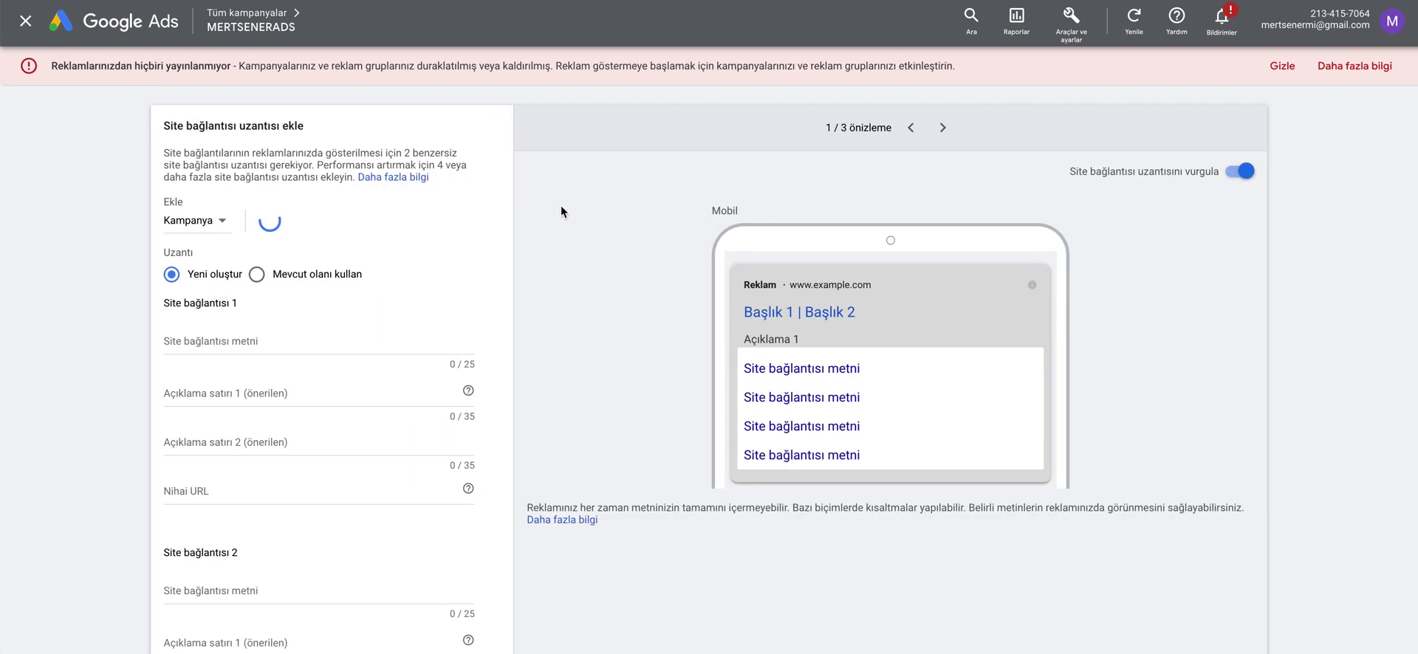
left_click(207, 222)
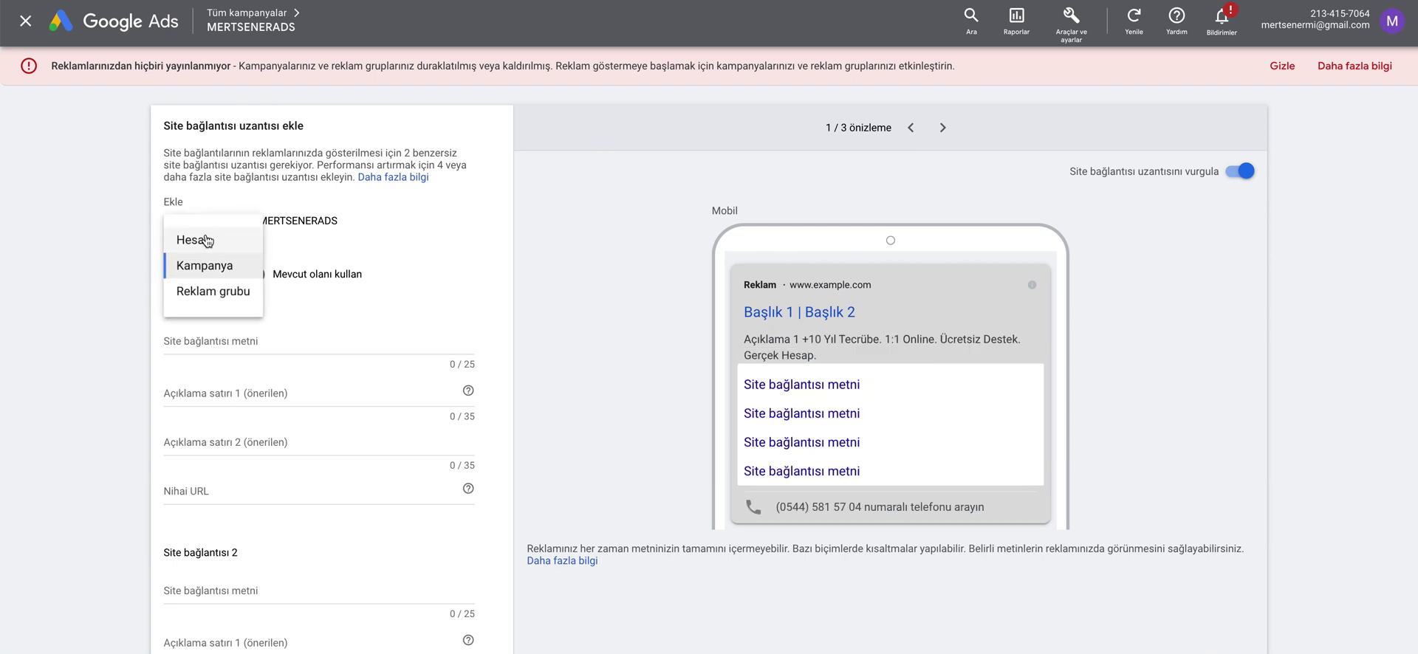
left_click(221, 270)
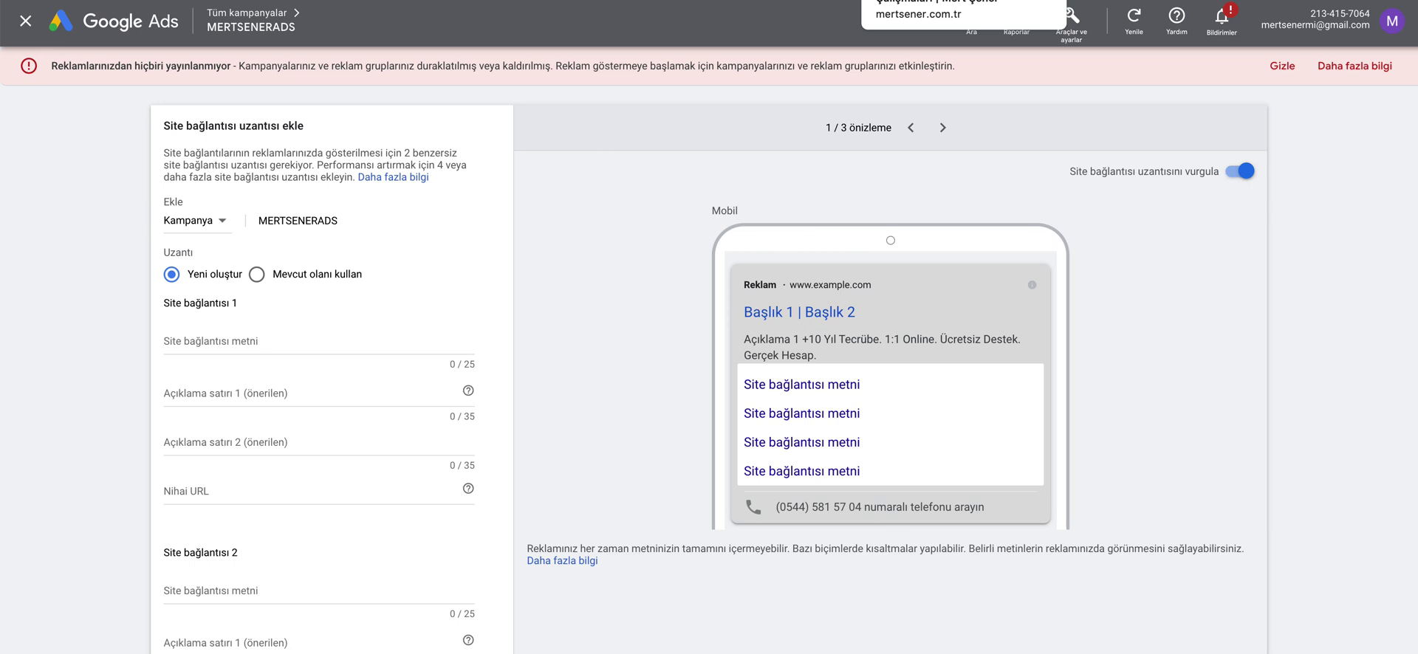
Fill in sitelink 1 with the text "Hakkımda" and the website's /hakkimda/ page as its final URL.
left_click(373, 338)
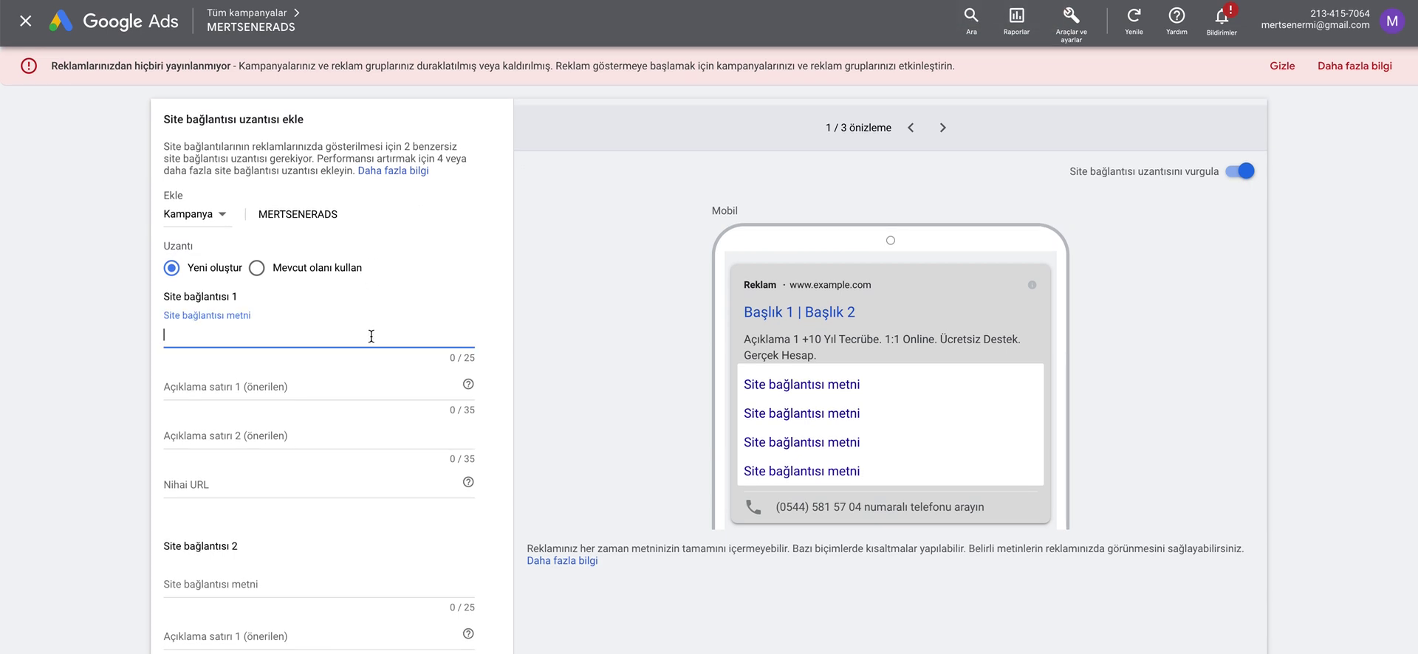
type("Hakkımda")
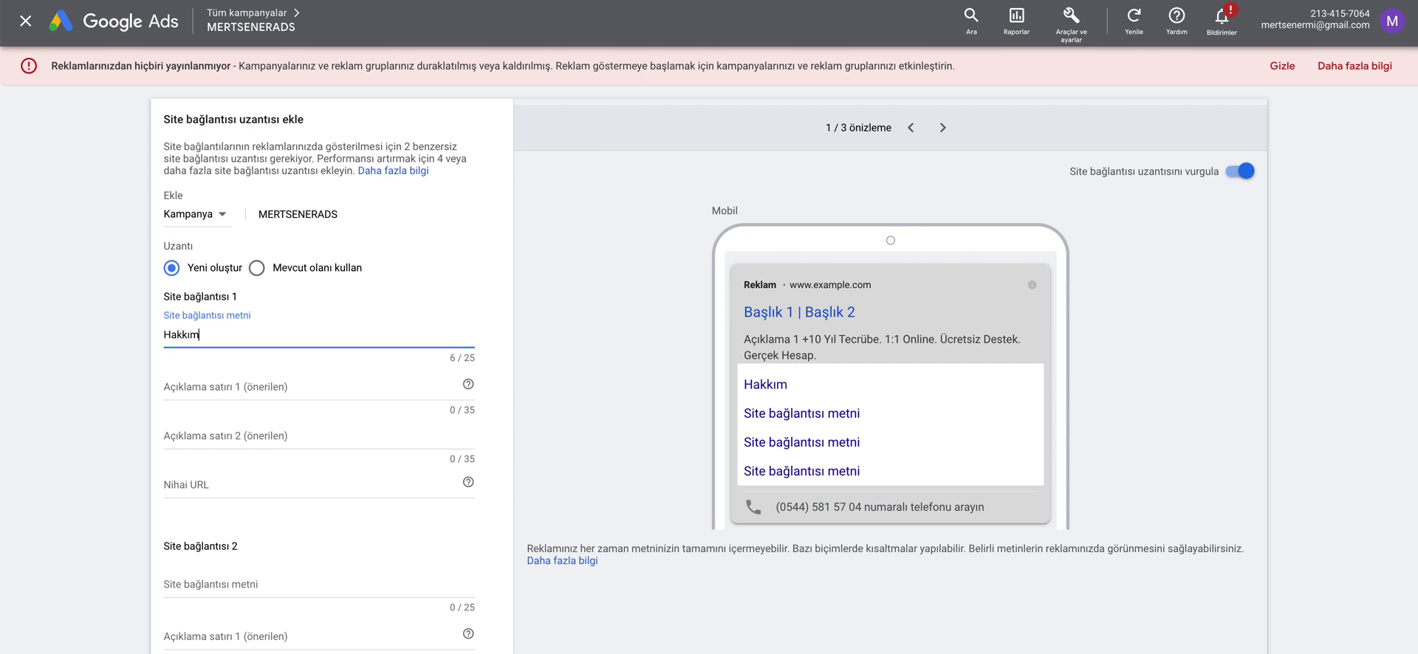
left_click(278, 484)
type("https://www.mertsener.com.tr/hakkimda/")
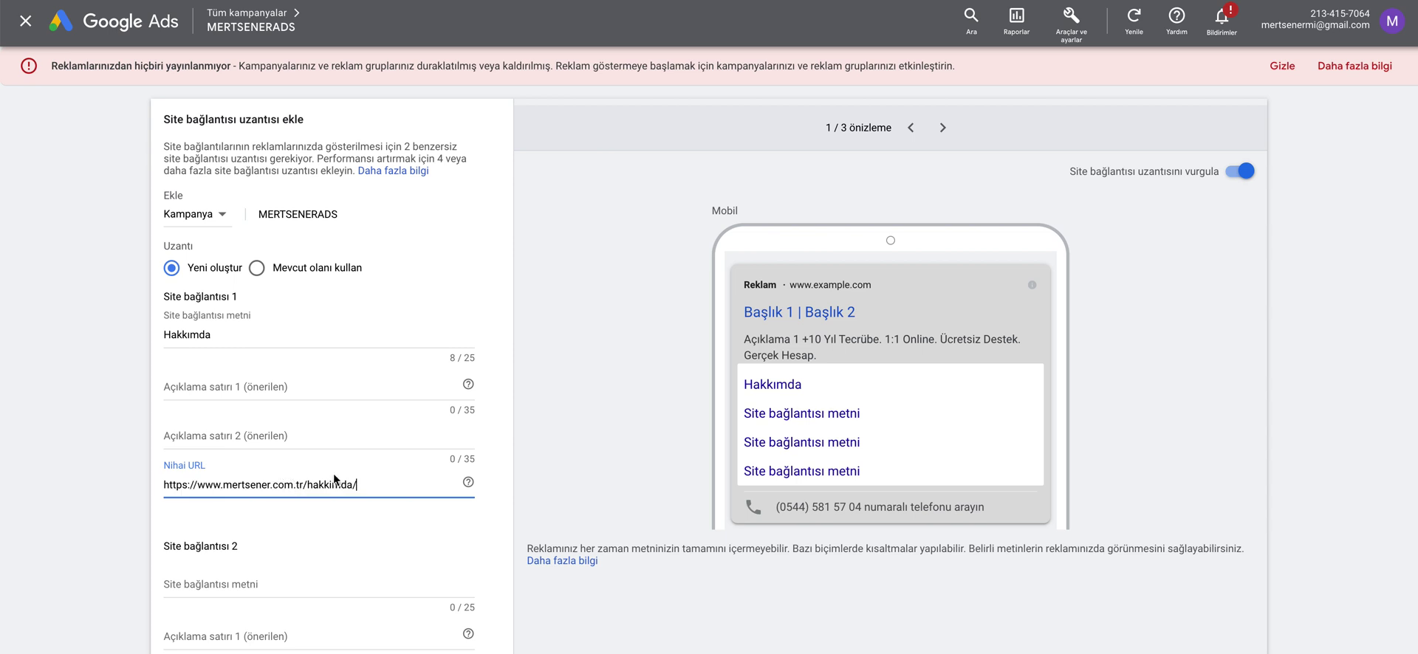
Fill in sitelink 2 with the text "İletişim" and the website's /iletisim/ page as its final URL.
scroll(366, 459, "down", 1)
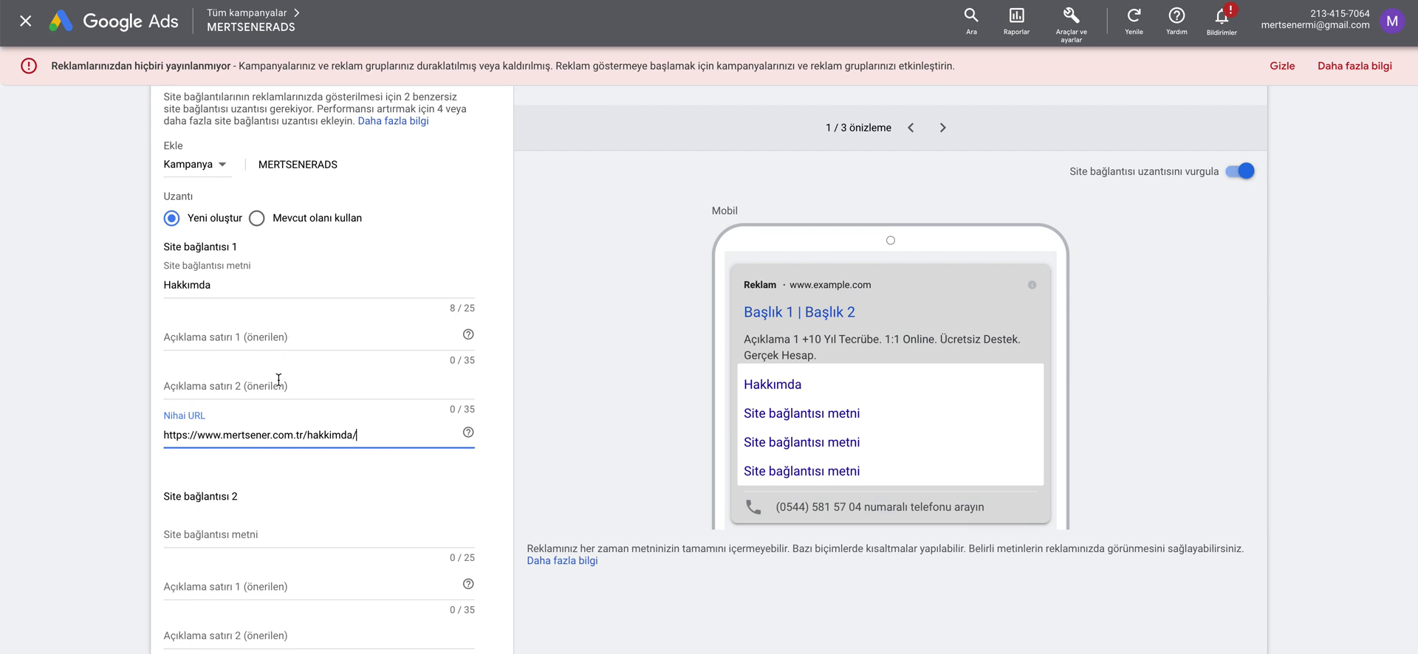
scroll(288, 385, "down", 3)
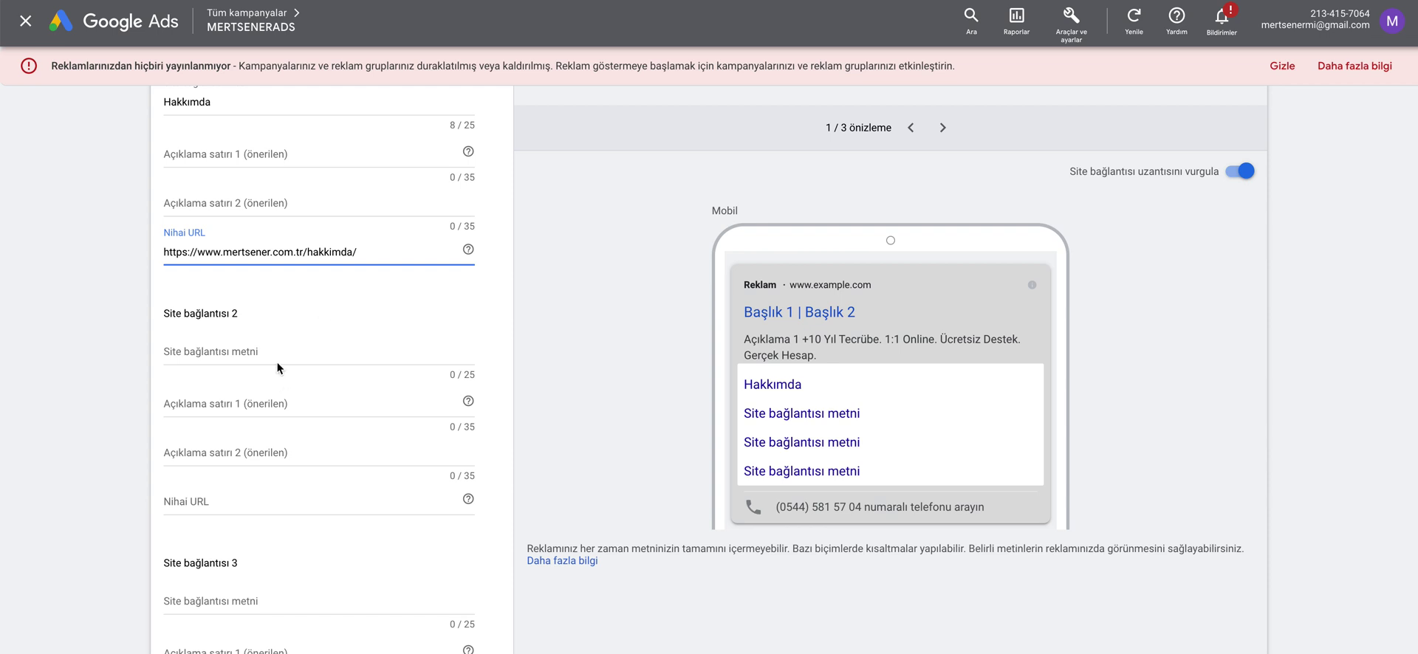
left_click(278, 353)
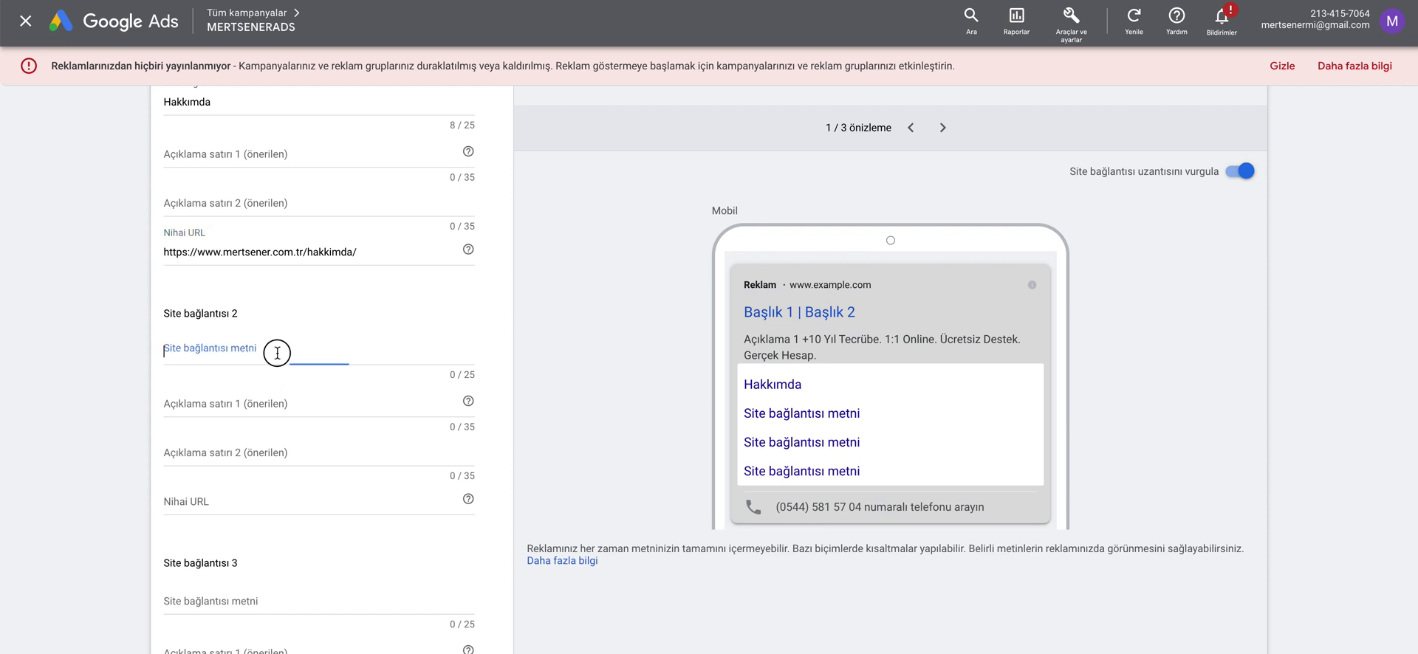
left_click(255, 498)
type("https://www.mertsener.com.tr/iletisim/")
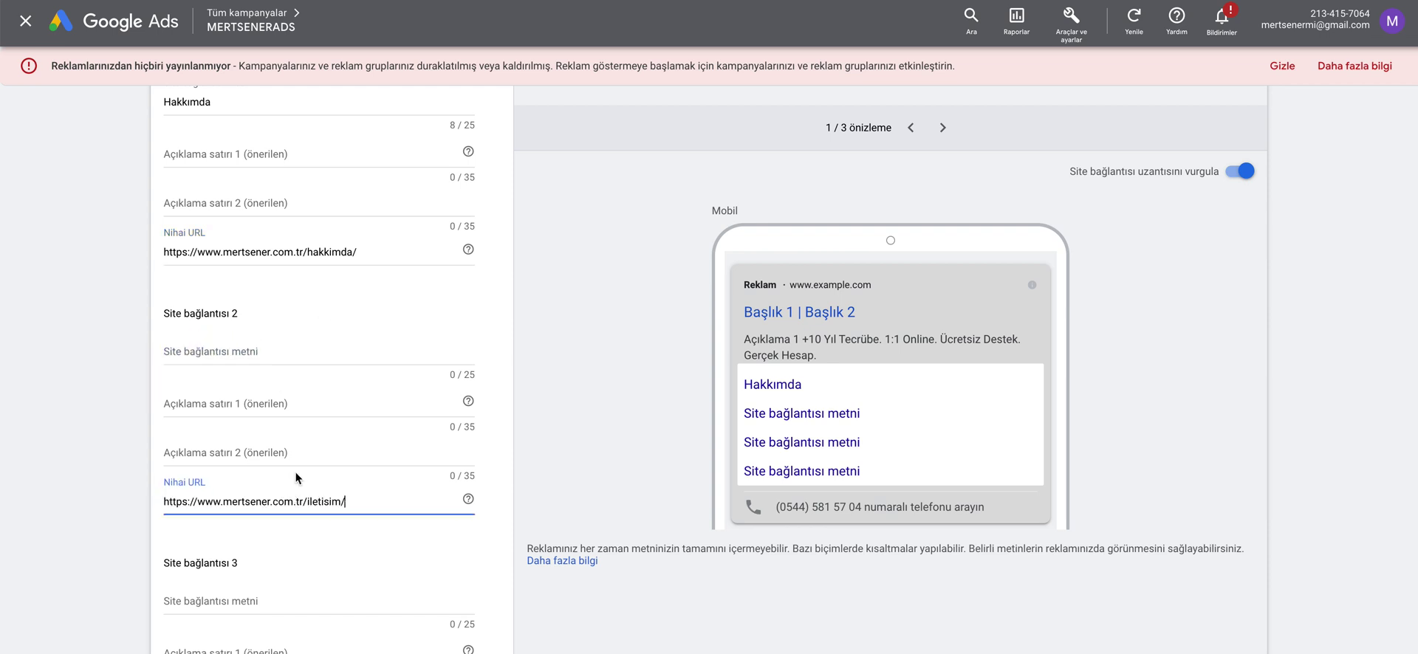
left_click(288, 350)
type("İl")
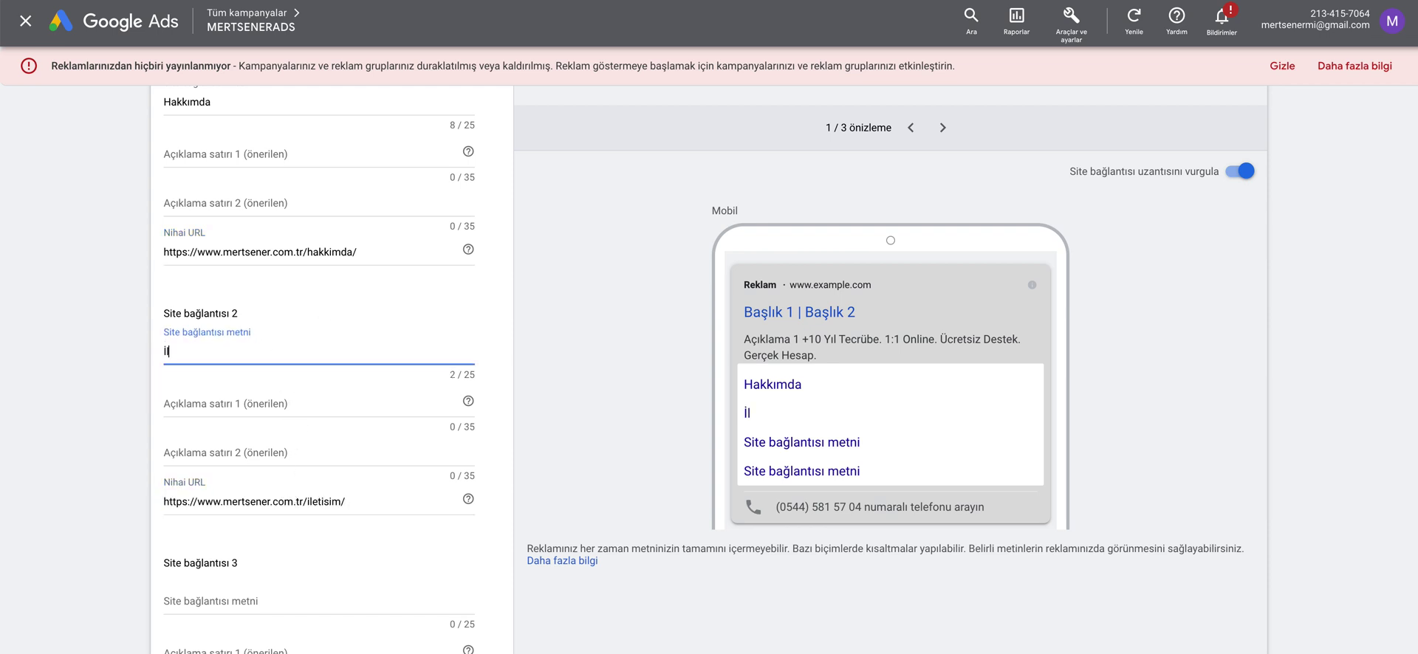
type("etişim")
Fill in sitelink 3 with the text "SEO Eğitimi" and the website's /seo-egitimi/ page as its final URL.
scroll(339, 361, "down", 2)
scroll(333, 365, "down", 1)
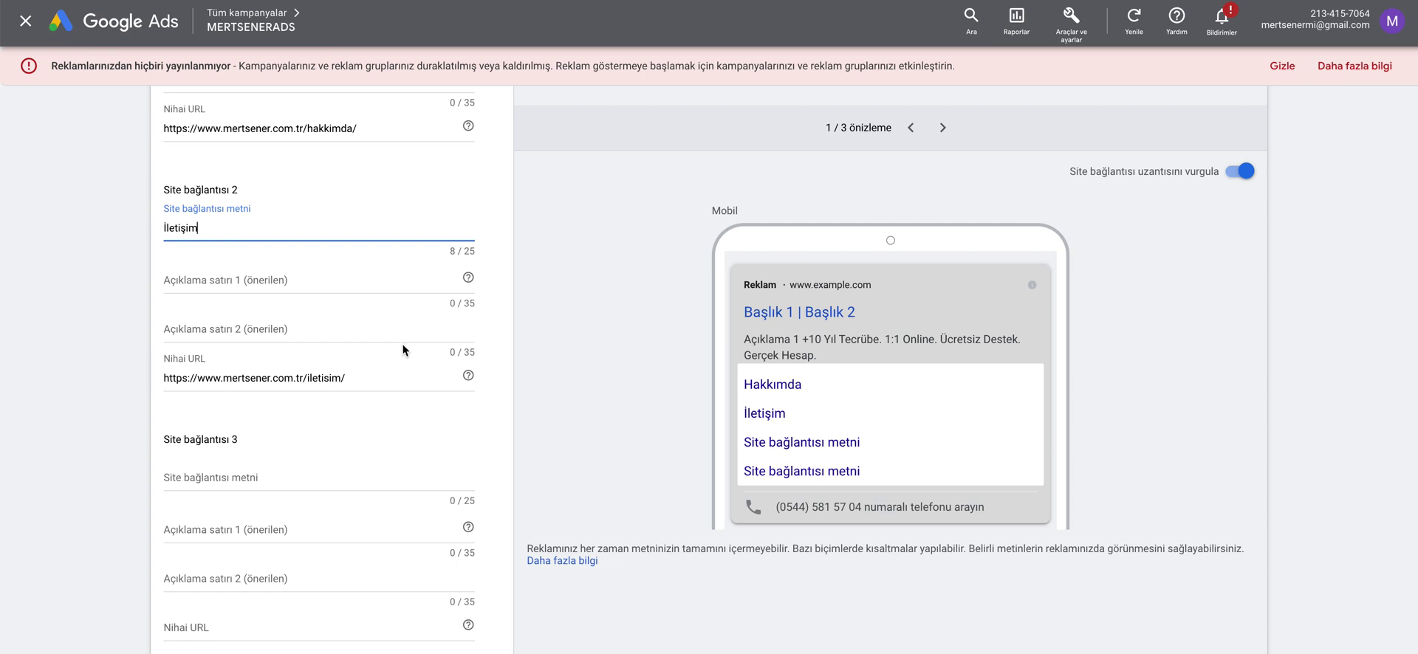
scroll(331, 433, "down", 5)
left_click(348, 276)
type("SEO Eğitimi")
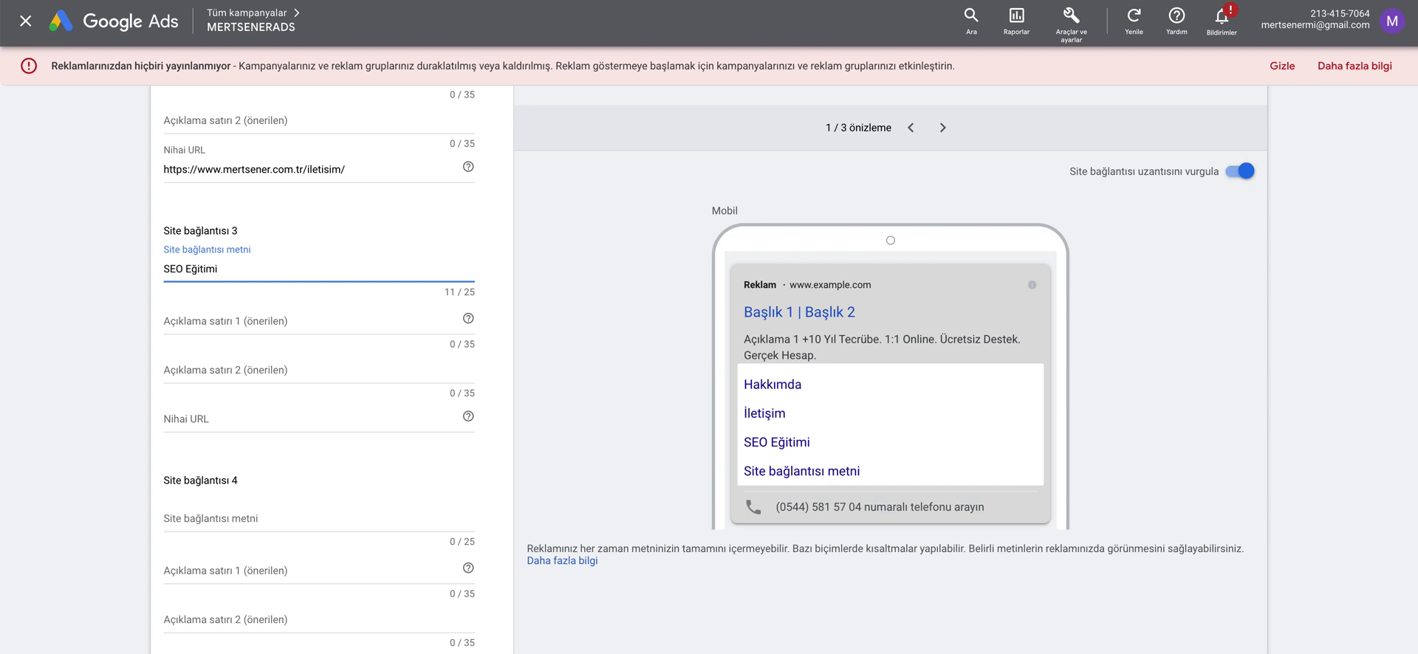
left_click(267, 419)
type("https://www.mertsener.com.tr/seo-egitimi/")
Fill in sitelink 4 with the text "Referanslar" and the website's /guncel-seo-ads-calismalari/ page as its final URL.
scroll(563, 448, "down", 2)
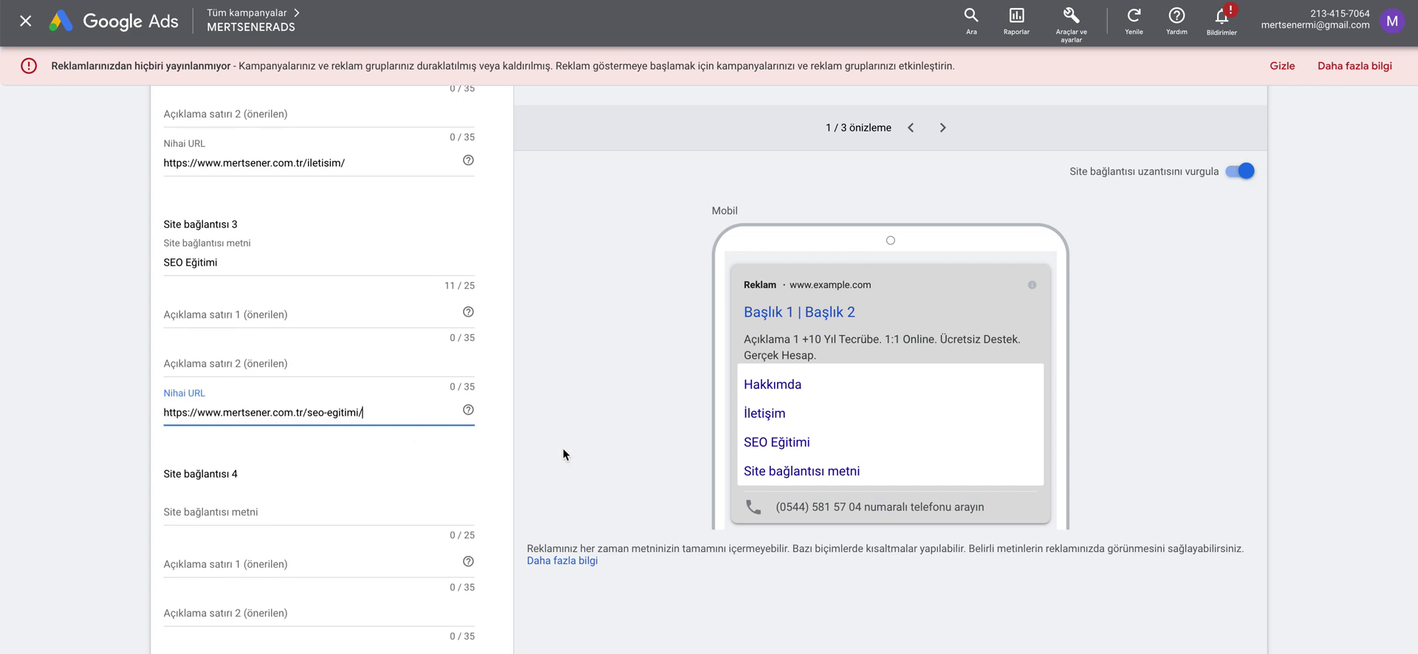
left_click(325, 400)
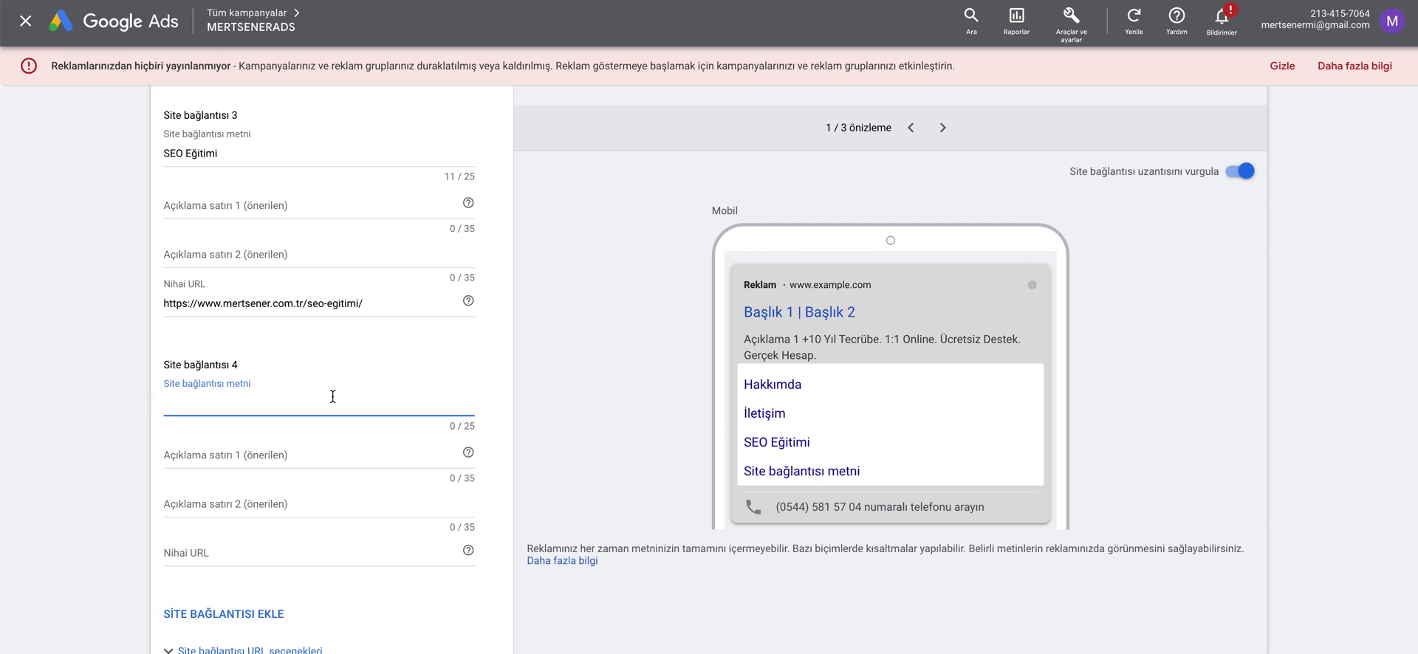
type("Referanslar")
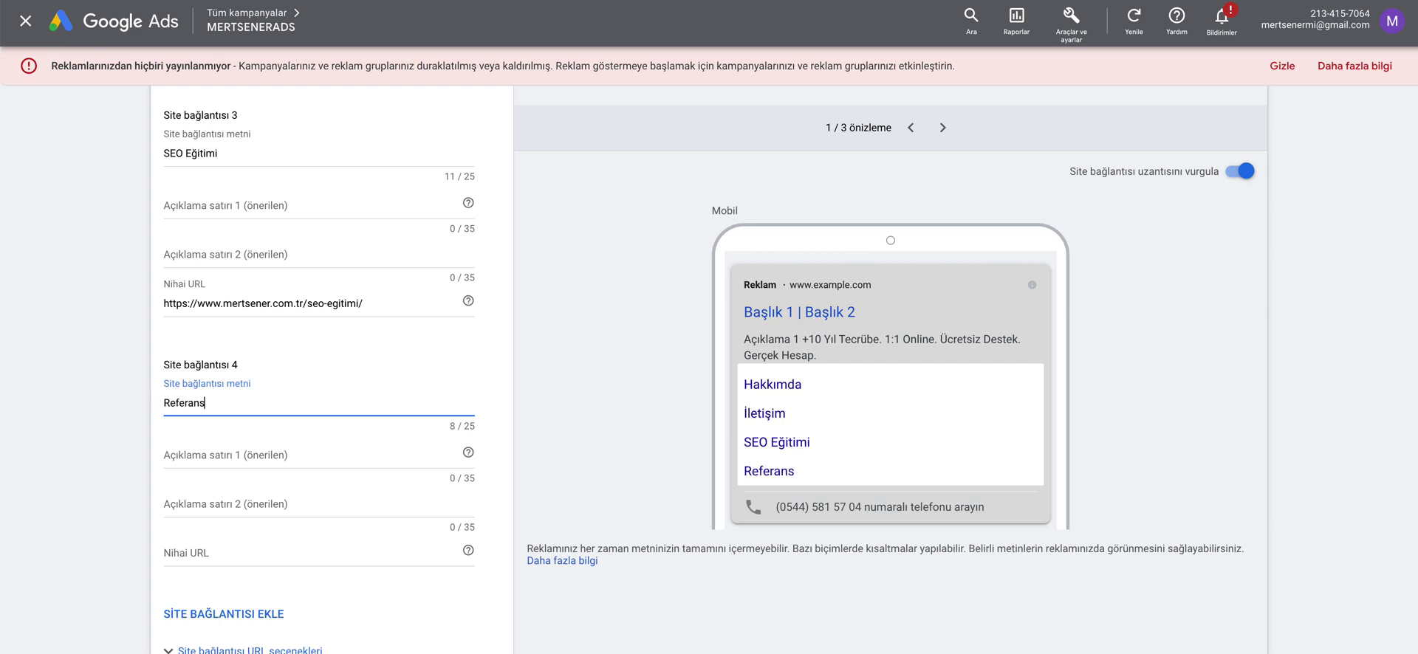
left_click(316, 553)
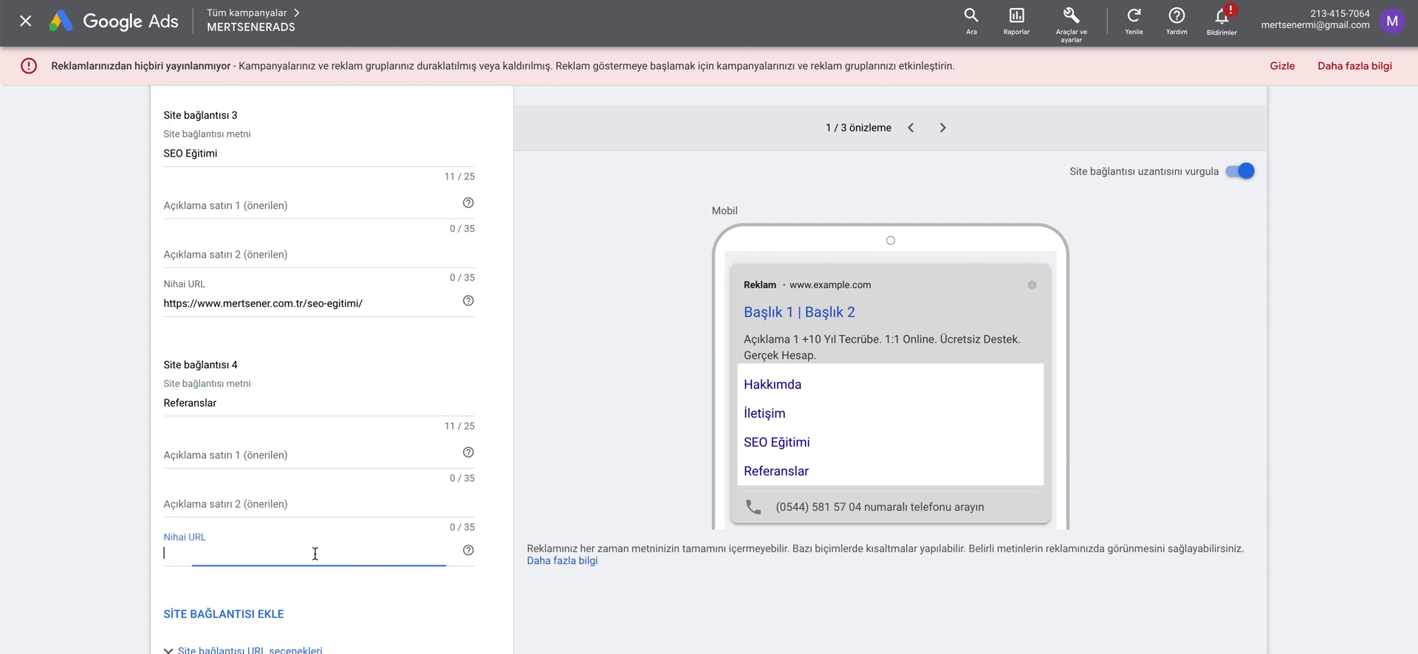
type("https://www.mertsener.com.tr/guncel-seo-ads-calismalari/")
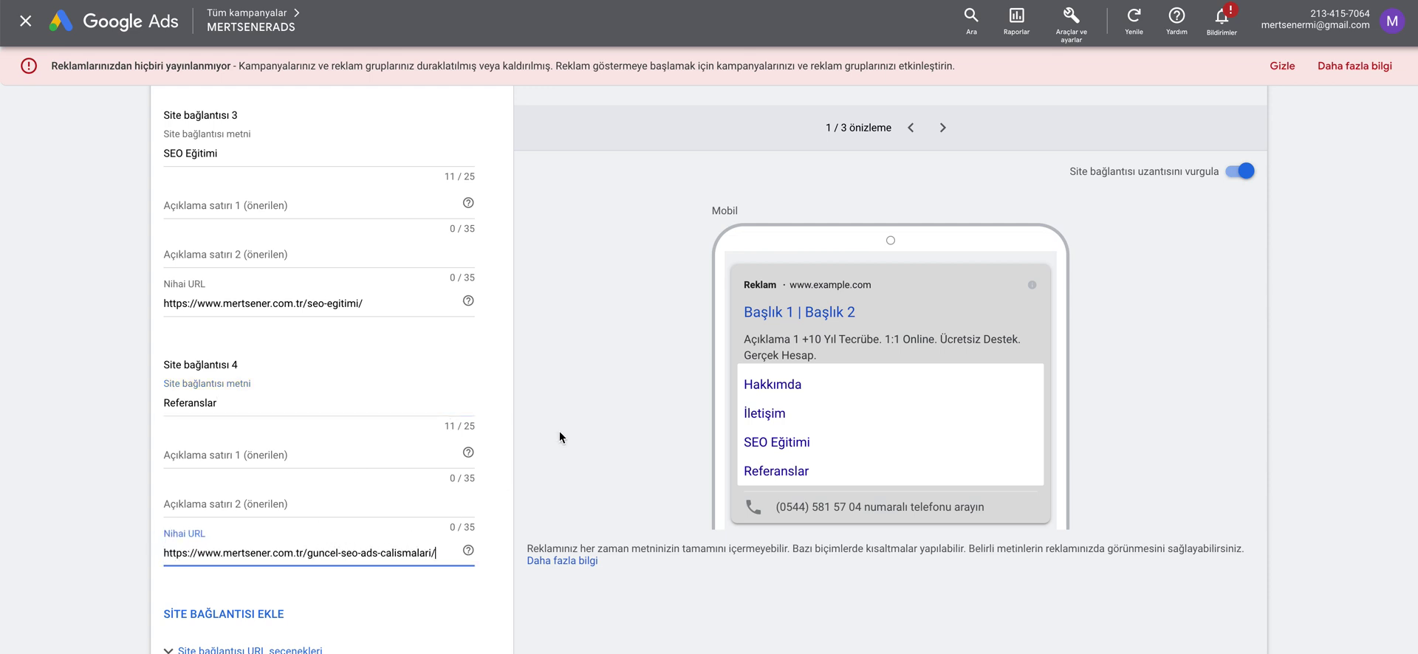
Save the four sitelinks without adding descriptions and check them in the campaign's extensions overview.
scroll(560, 432, "down", 1)
left_click(188, 652)
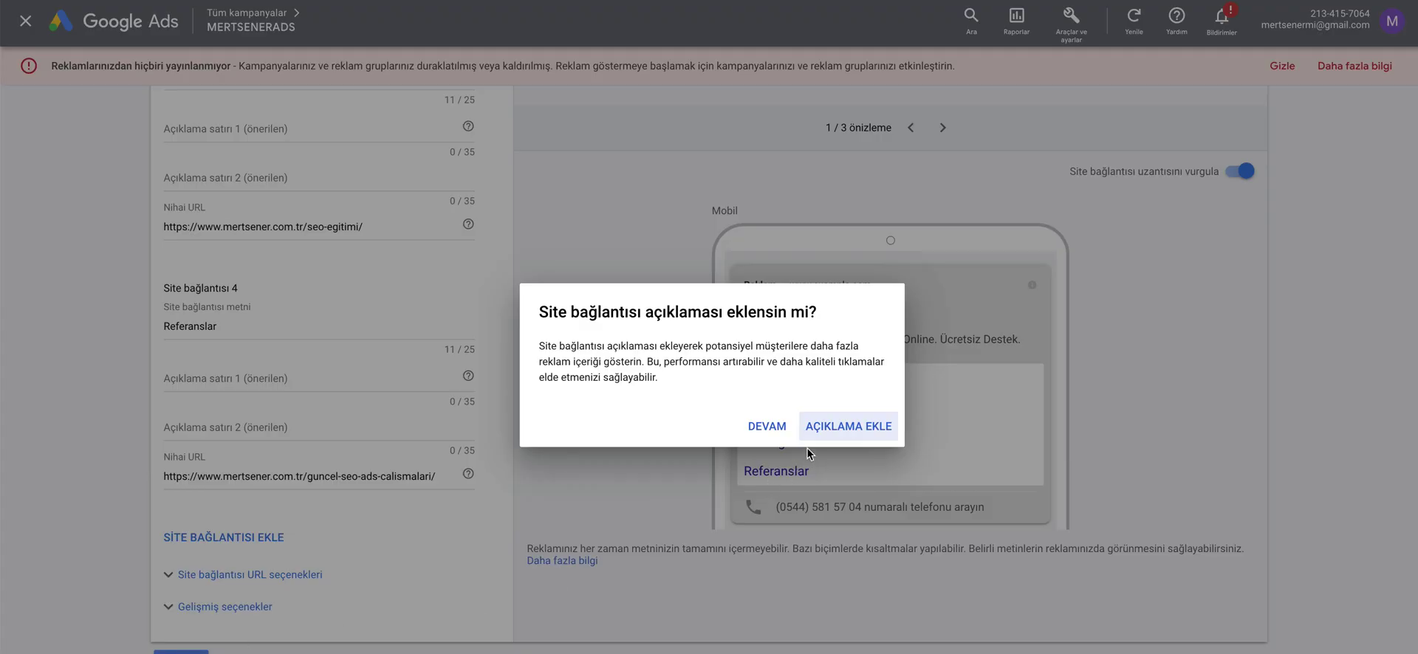
left_click(768, 428)
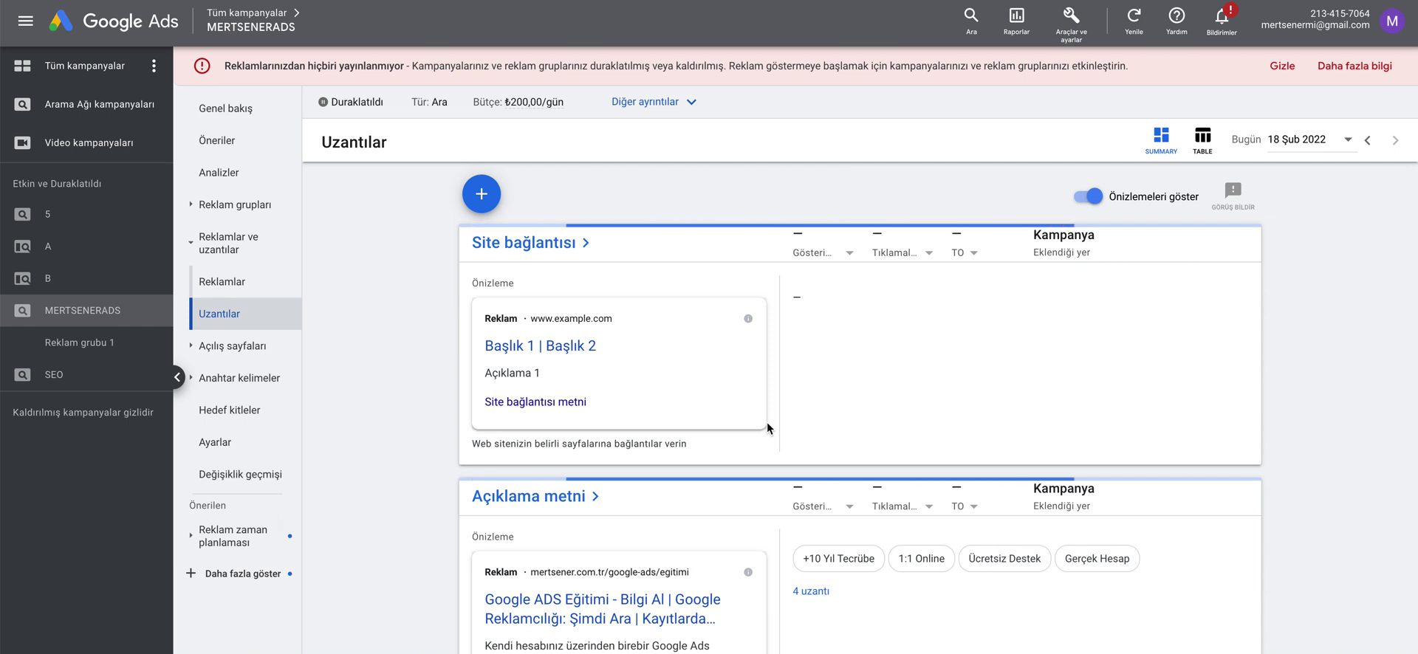
scroll(764, 423, "down", 3)
scroll(760, 423, "up", 3)
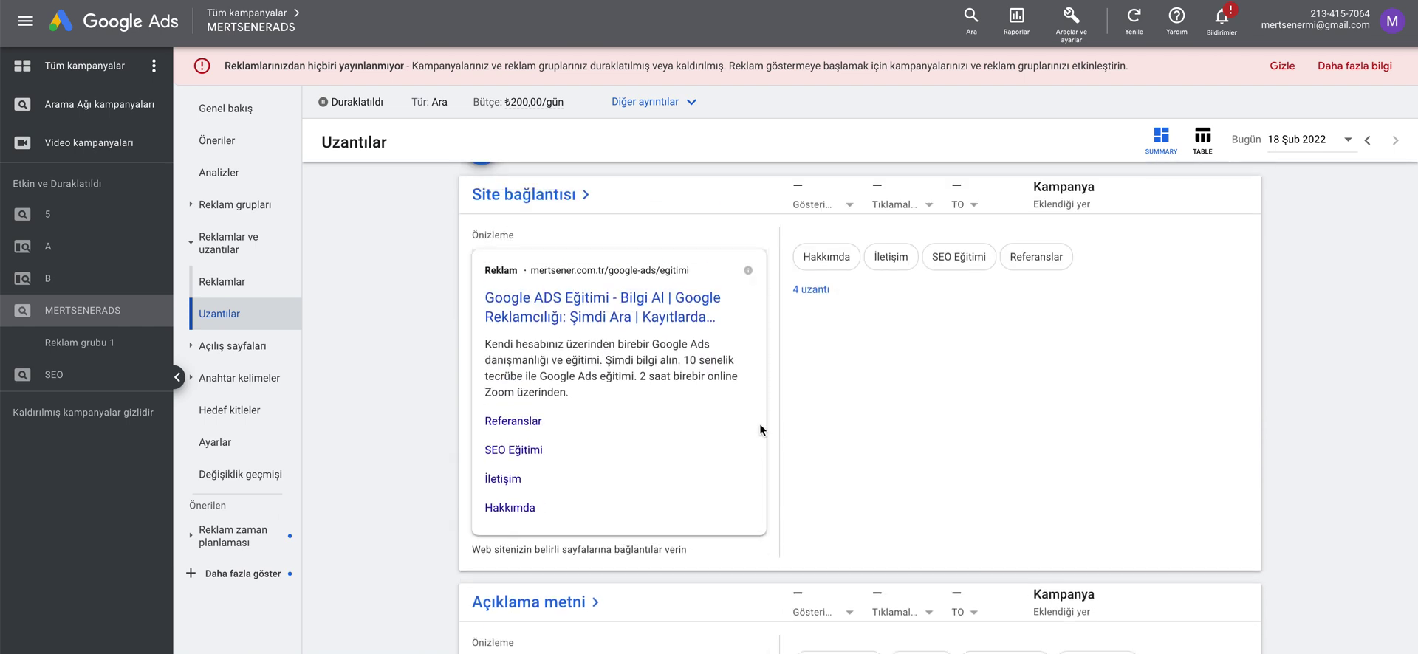